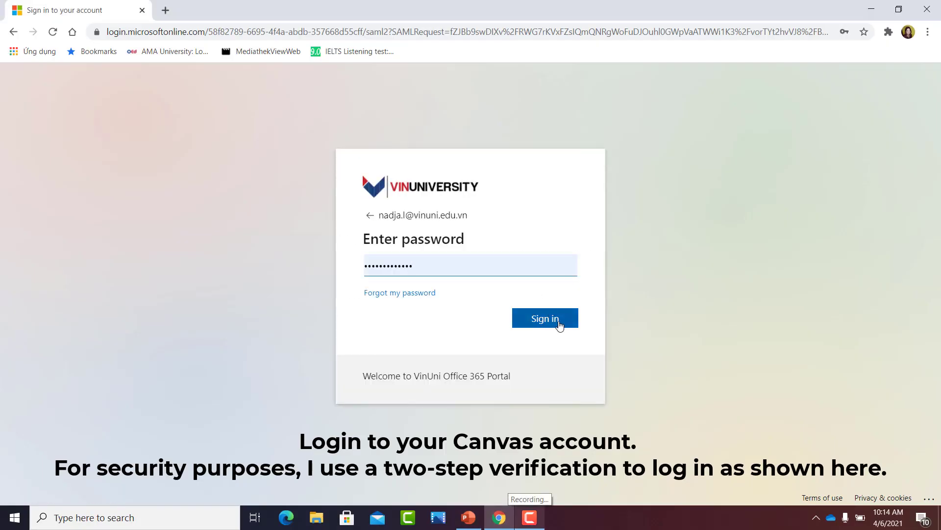
- Complete the two-step sign-in with the verification code and go to the Inbox
{"action": "left_click", "coordinate": [559, 324]}
{"action": "left_click", "coordinate": [542, 334]}
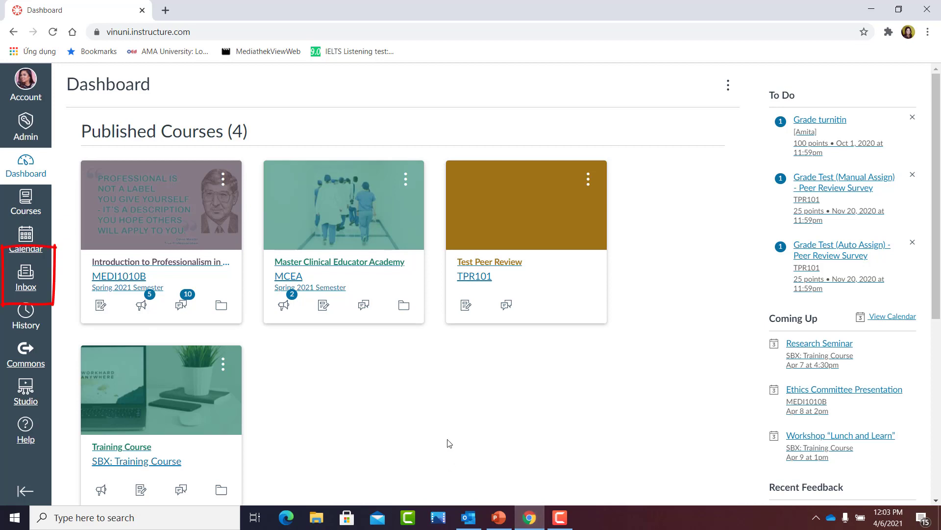
{"action": "left_click", "coordinate": [34, 288]}
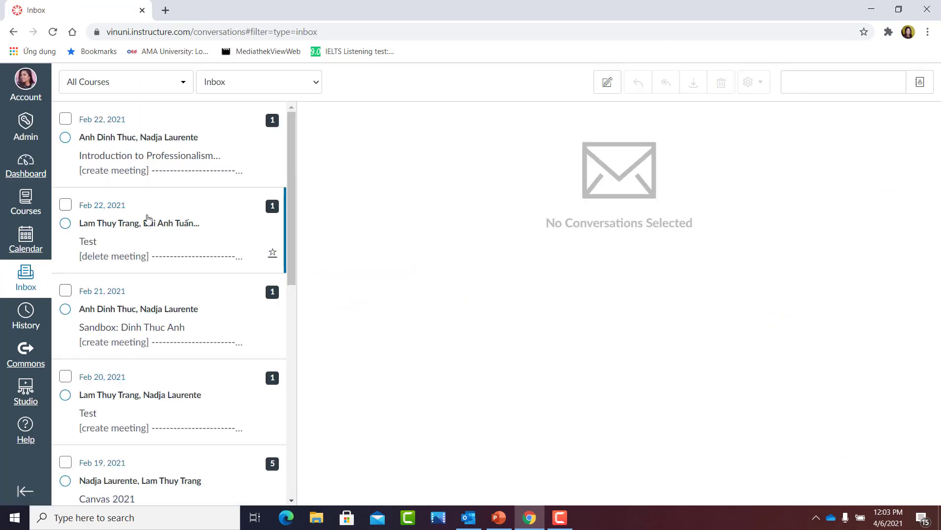
- Browse the Favorite, More and Concluded Courses lists and filter the Inbox to Passport to Canvas
{"action": "left_click", "coordinate": [183, 86]}
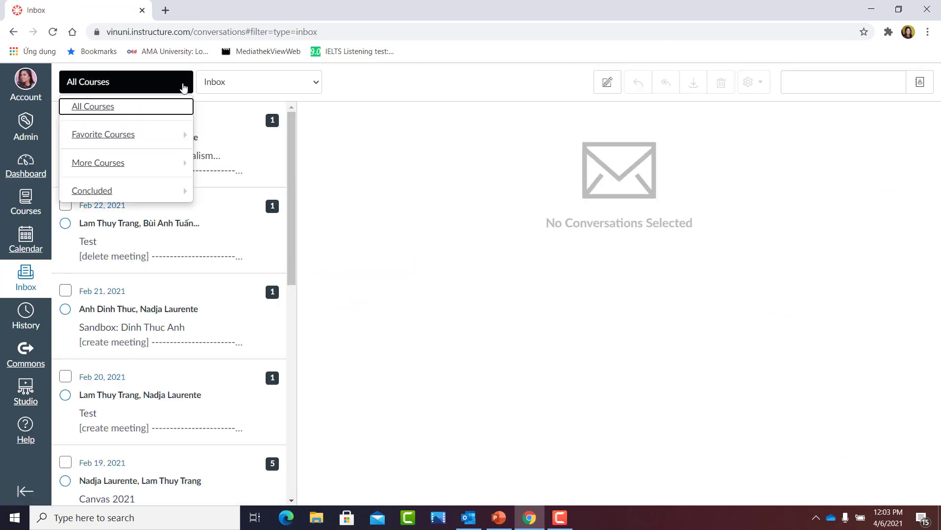
{"action": "mouse_move", "coordinate": [177, 138]}
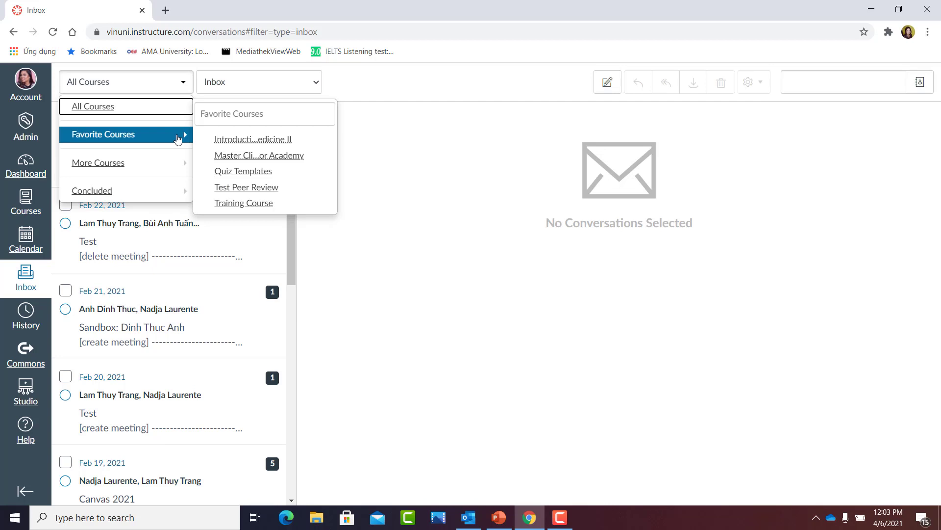
{"action": "mouse_move", "coordinate": [170, 167]}
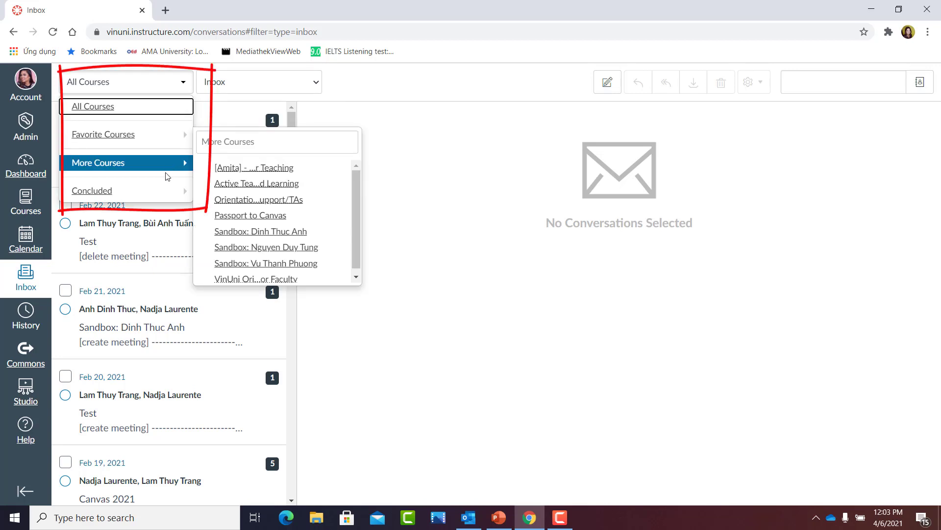
{"action": "mouse_move", "coordinate": [166, 190]}
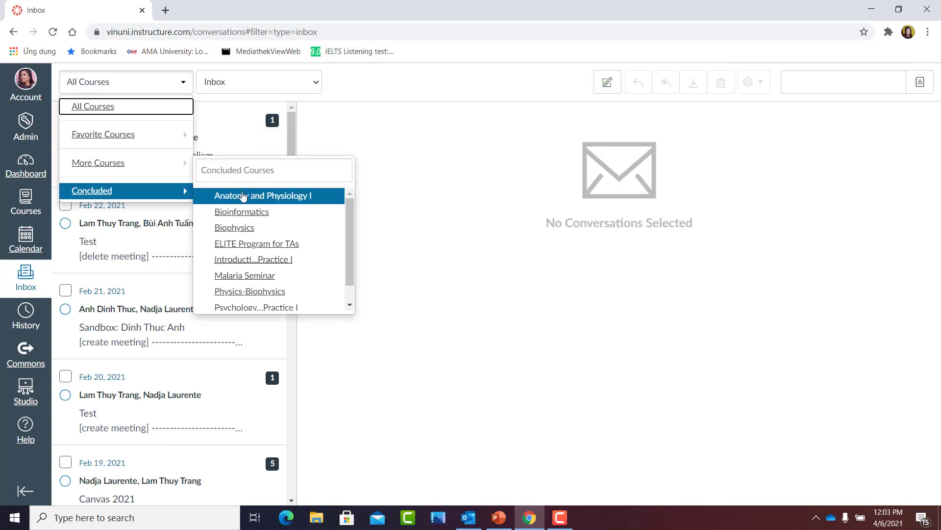
{"action": "left_click", "coordinate": [261, 216]}
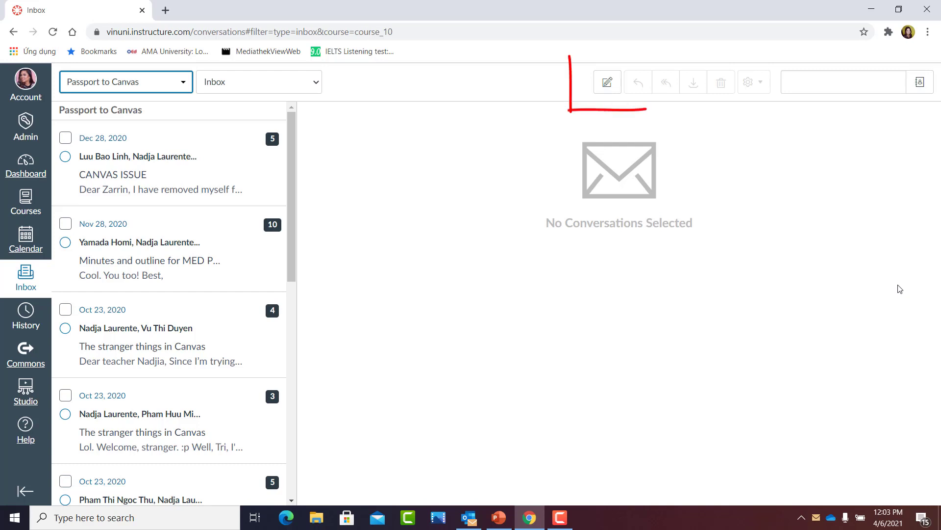
- Start a new message with Passport to Canvas as its course and bring up the address book
{"action": "left_click", "coordinate": [608, 82]}
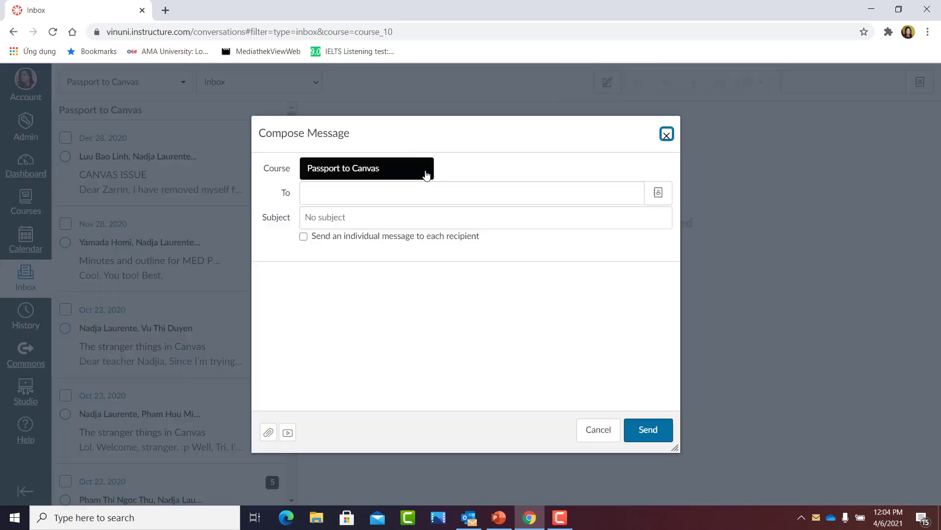
{"action": "left_click", "coordinate": [426, 171]}
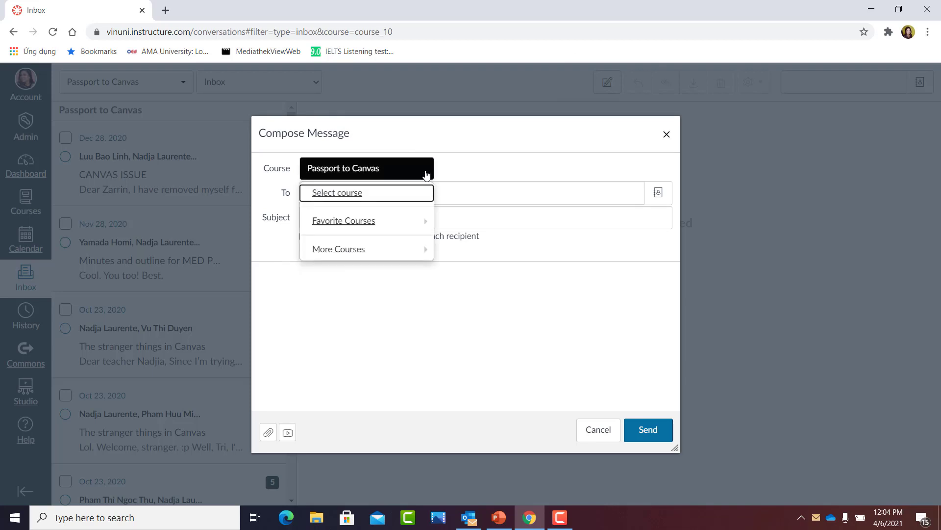
{"action": "left_click", "coordinate": [422, 168]}
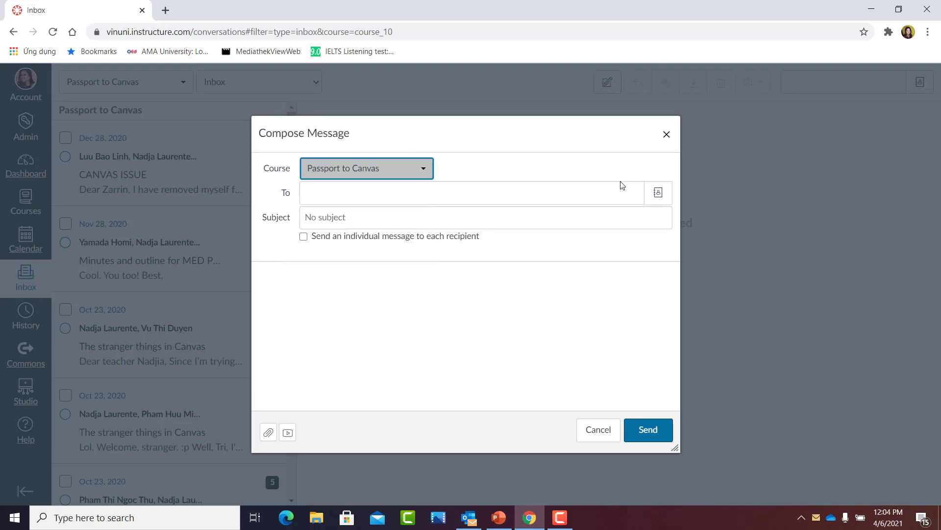
{"action": "left_click", "coordinate": [661, 193]}
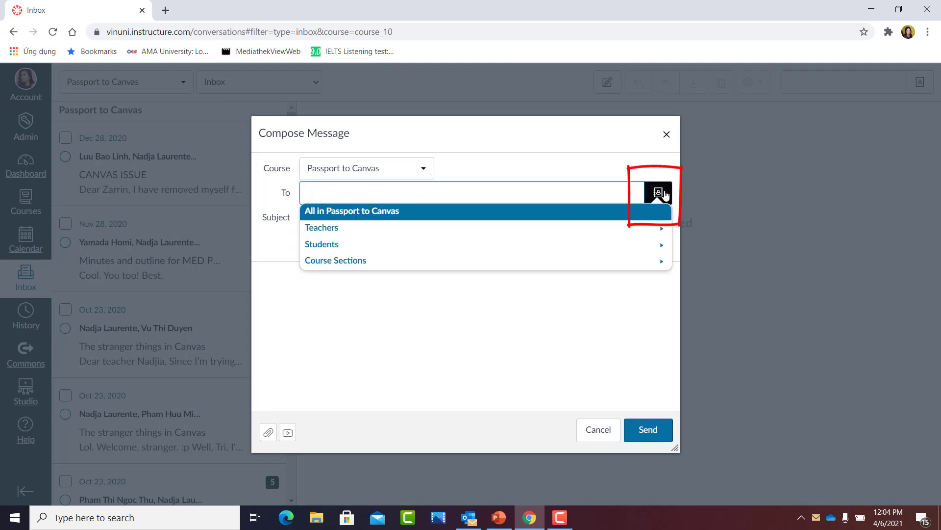
- Browse the course's Teachers and Students lists, then return to the recipient categories
{"action": "left_click", "coordinate": [605, 228]}
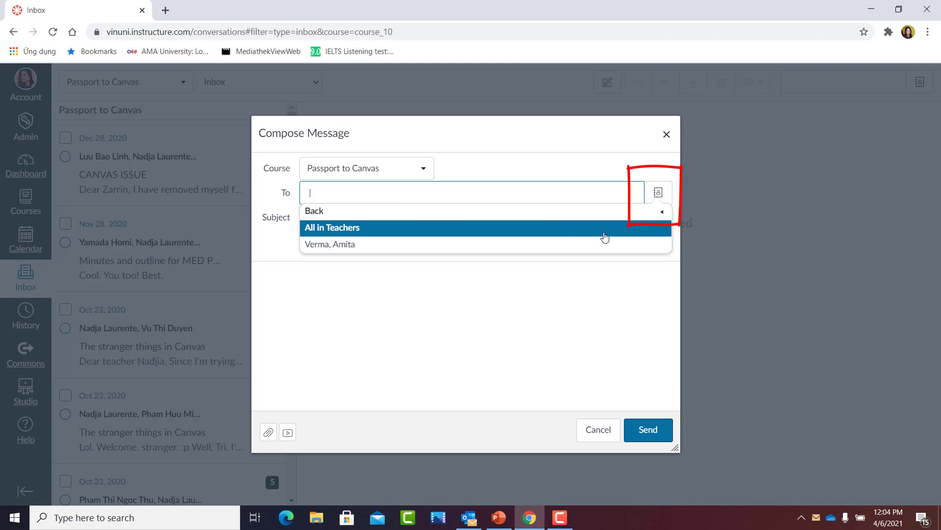
{"action": "left_click", "coordinate": [316, 212]}
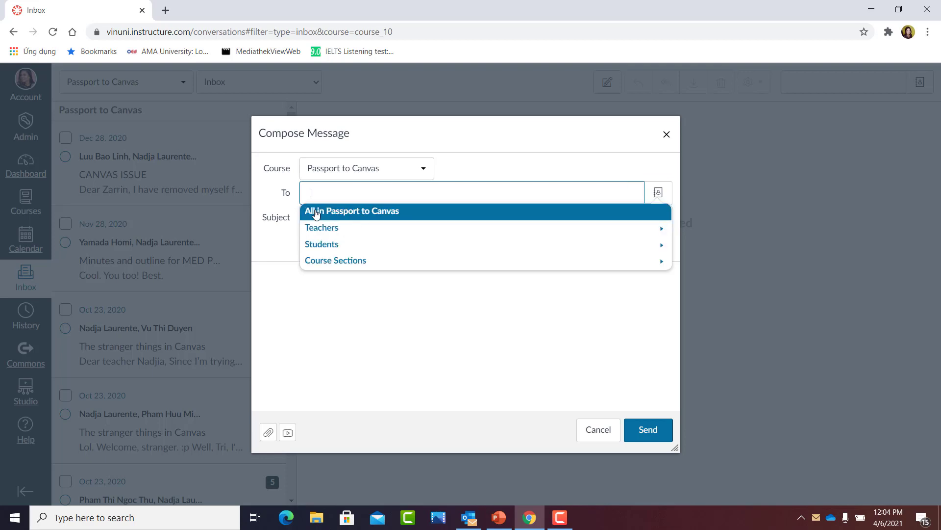
{"action": "left_click", "coordinate": [455, 246]}
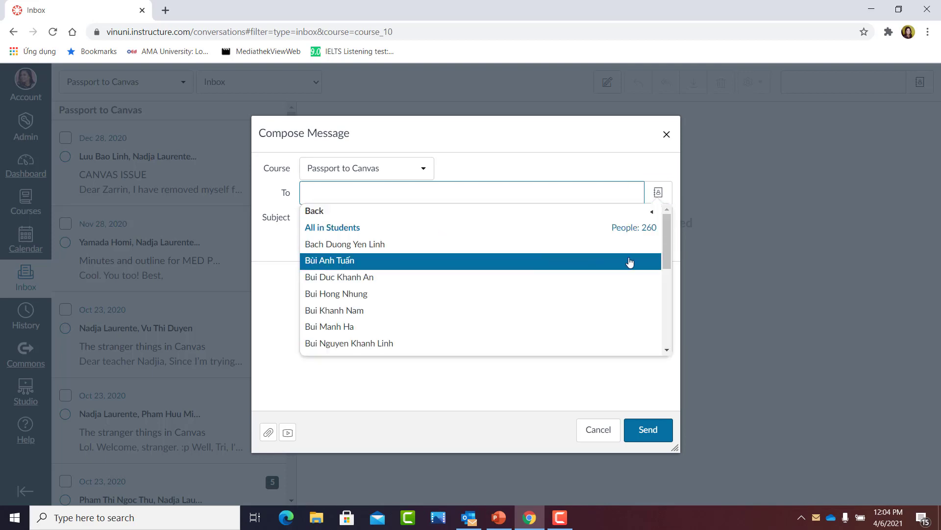
{"action": "left_click_drag", "start_coordinate": [668, 233], "coordinate": [701, 404]}
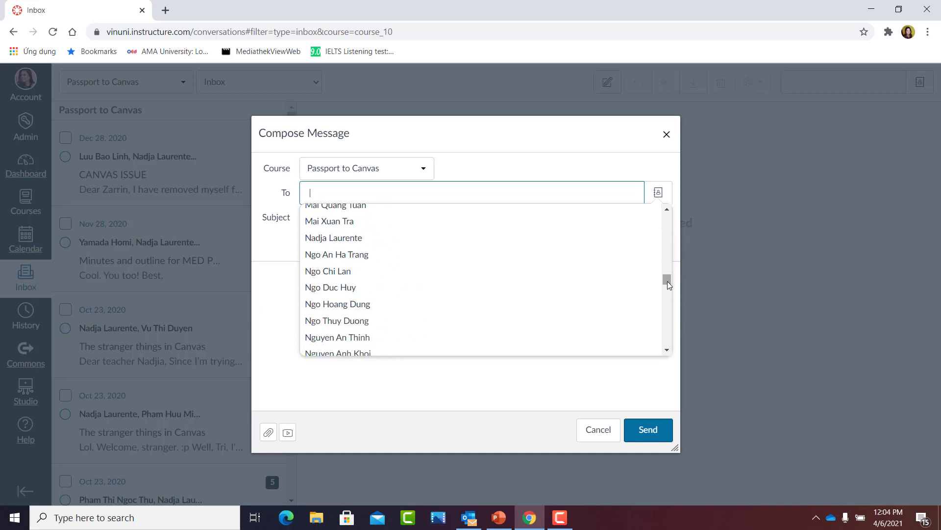
{"action": "scroll", "coordinate": [668, 283], "scroll_direction": "down", "scroll_amount": 15}
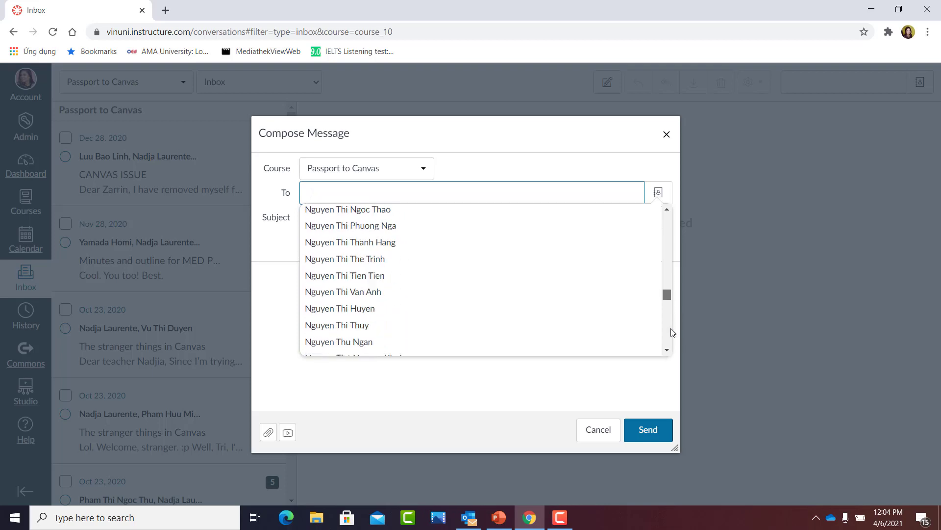
{"action": "left_click", "coordinate": [657, 195]}
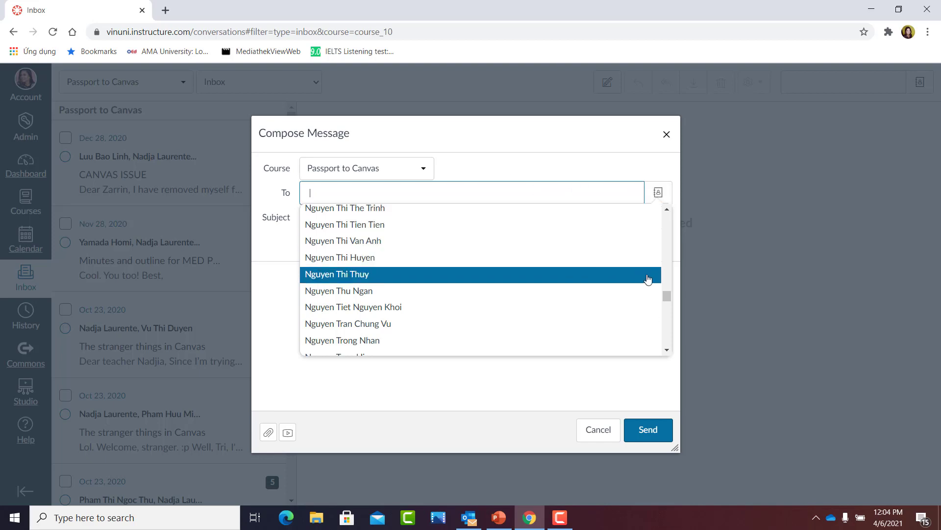
{"action": "left_click_drag", "start_coordinate": [667, 297], "coordinate": [666, 213]}
{"action": "left_click", "coordinate": [599, 211]}
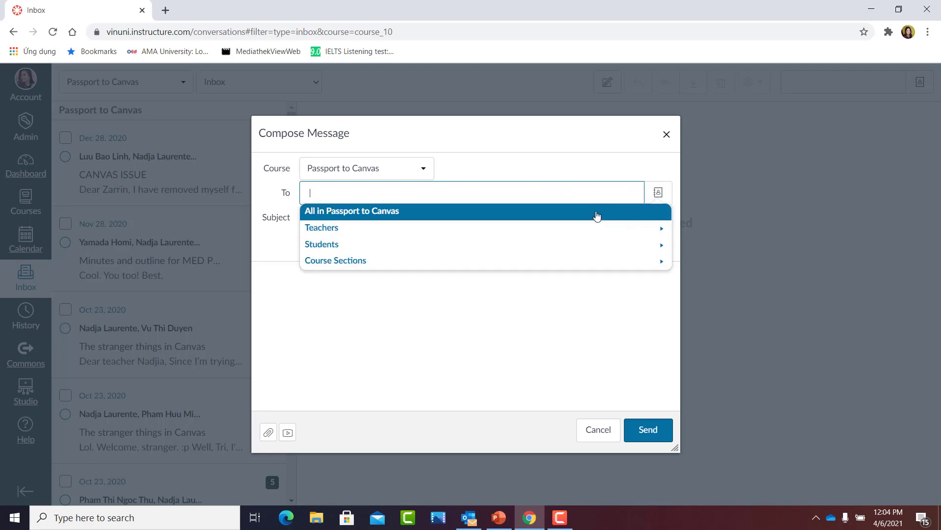
- Add one student from the VinUni Staff > Students list as the message's only recipient
{"action": "left_click", "coordinate": [606, 261]}
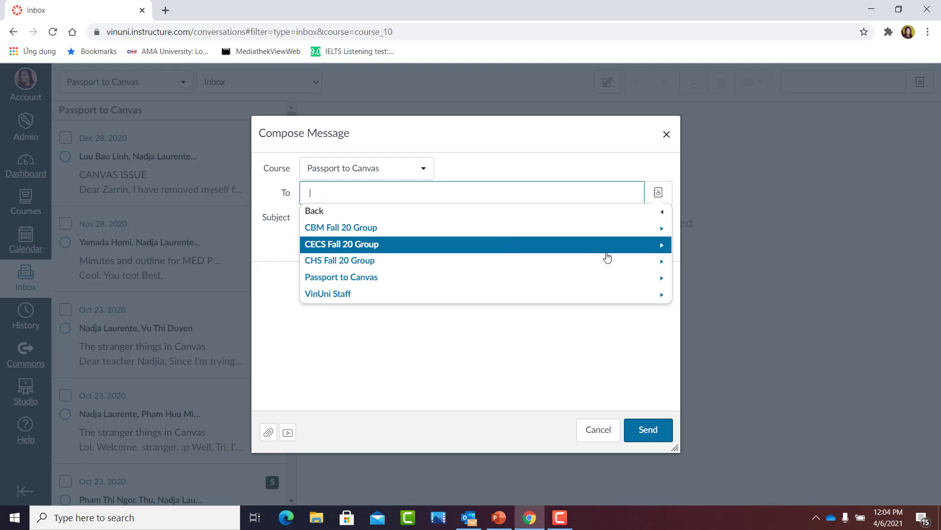
{"action": "left_click", "coordinate": [665, 294]}
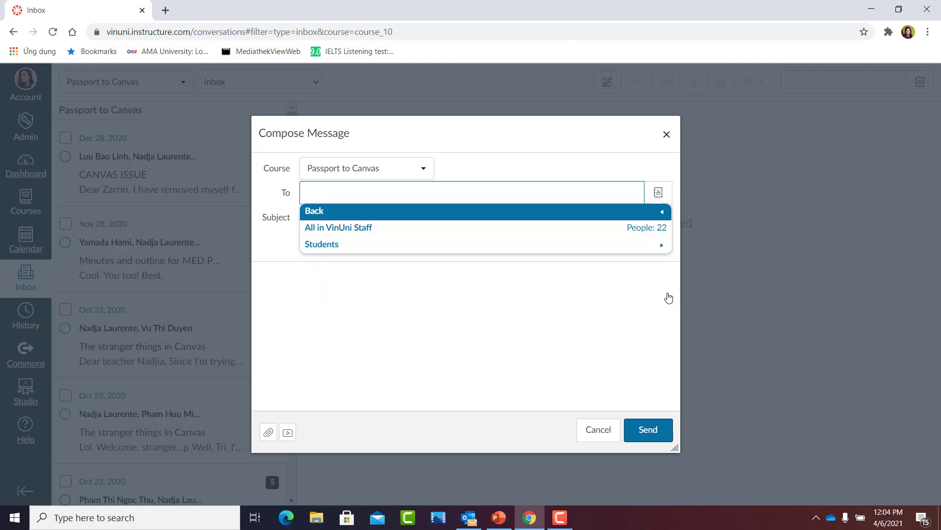
{"action": "left_click", "coordinate": [661, 249]}
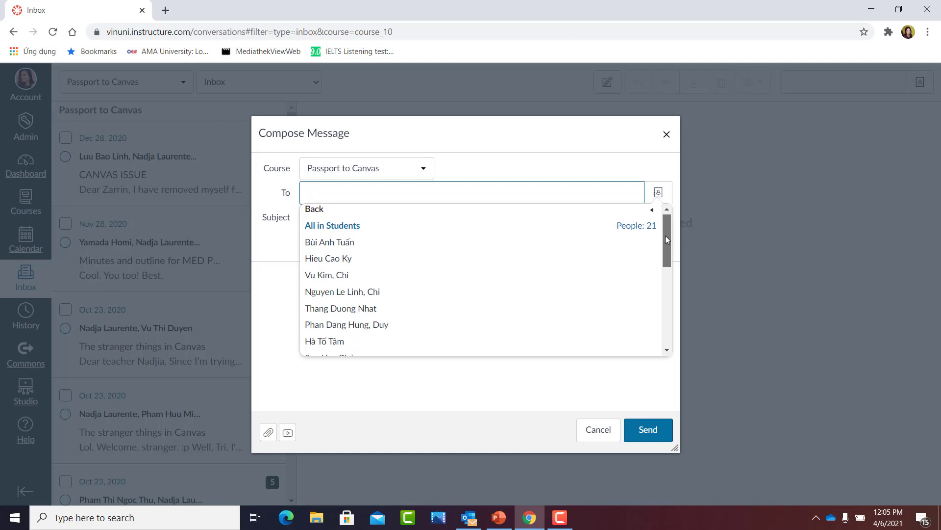
{"action": "left_click_drag", "start_coordinate": [666, 237], "coordinate": [678, 306]}
{"action": "left_click", "coordinate": [531, 238]}
{"action": "left_click", "coordinate": [459, 224]}
- Enter subject 'Hello' and body 'Please complete you overdue requirements.', signed 'Best,' with the sender's name
{"action": "type", "text": "Hello"}
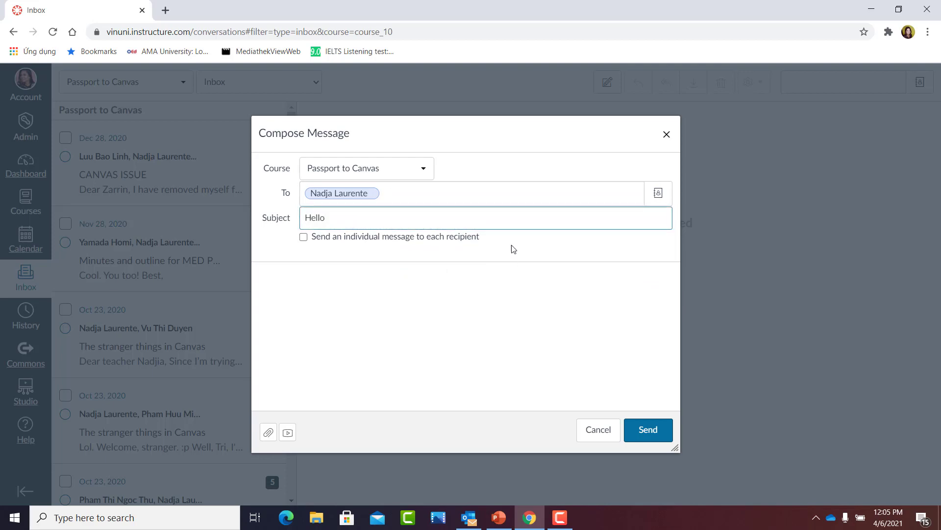
{"action": "left_click", "coordinate": [503, 283]}
{"action": "type", "text": "Please "}
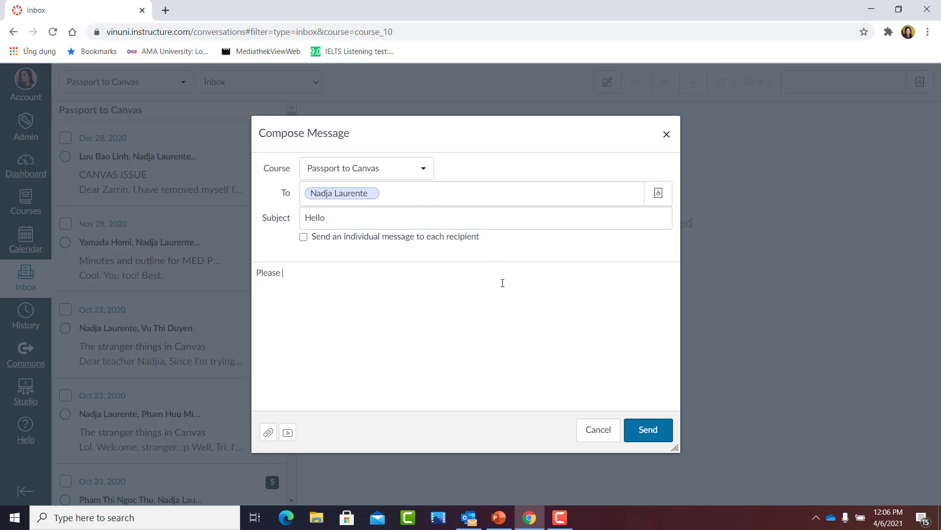
{"action": "type", "text": "complete you overdue re"}
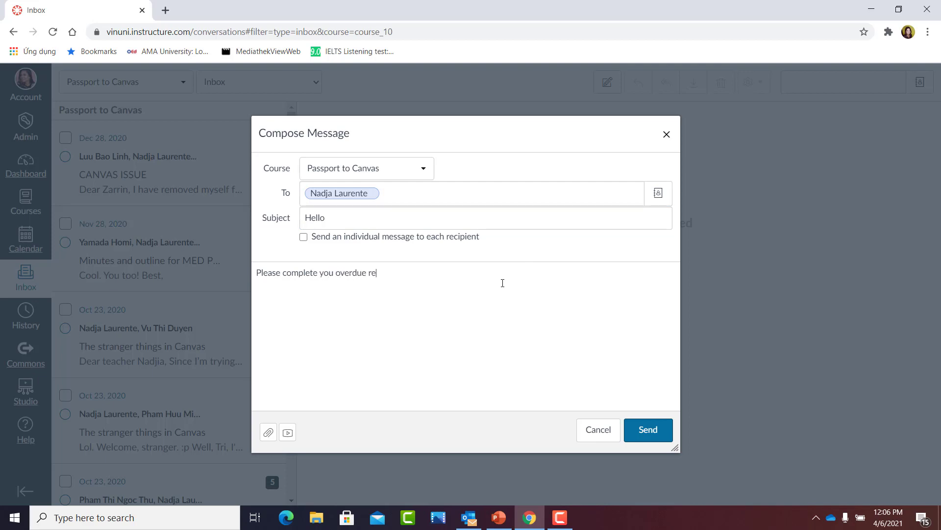
{"action": "type", "text": "quirements."}
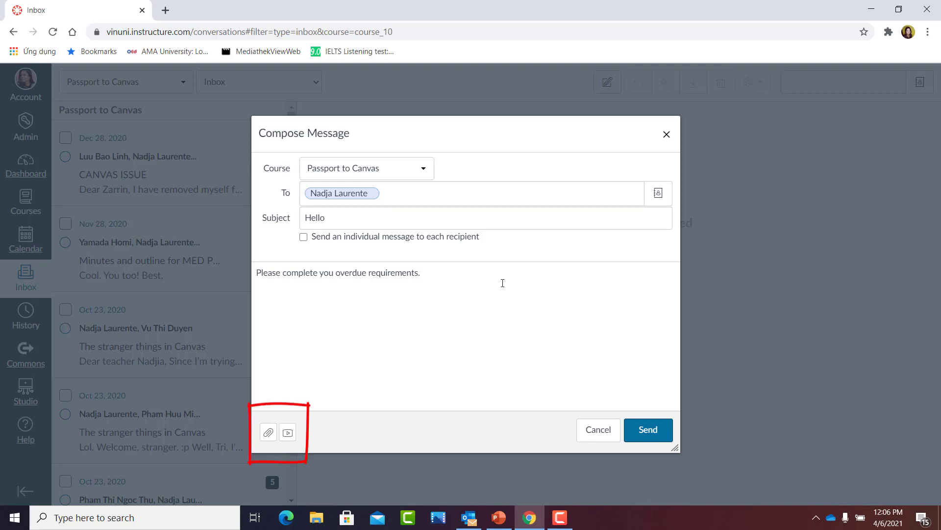
{"action": "key", "text": "Return"}
{"action": "key", "text": "Return"}
{"action": "type", "text": "Best,Nadja"}
{"action": "key", "text": "BackSpace"}
{"action": "key", "text": "BackSpace"}
{"action": "key", "text": "BackSpace"}
{"action": "key", "text": "BackSpace"}
{"action": "type", "text": "adja"}
- Send the message, then view Unread conversations before switching the filter back to Inbox
{"action": "left_click", "coordinate": [647, 420]}
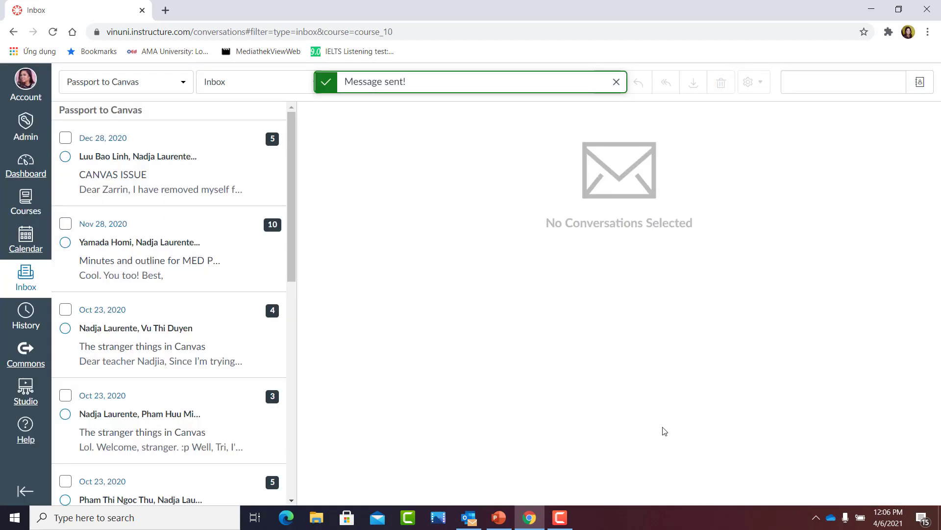
{"action": "left_click", "coordinate": [315, 83]}
{"action": "left_click", "coordinate": [300, 108]}
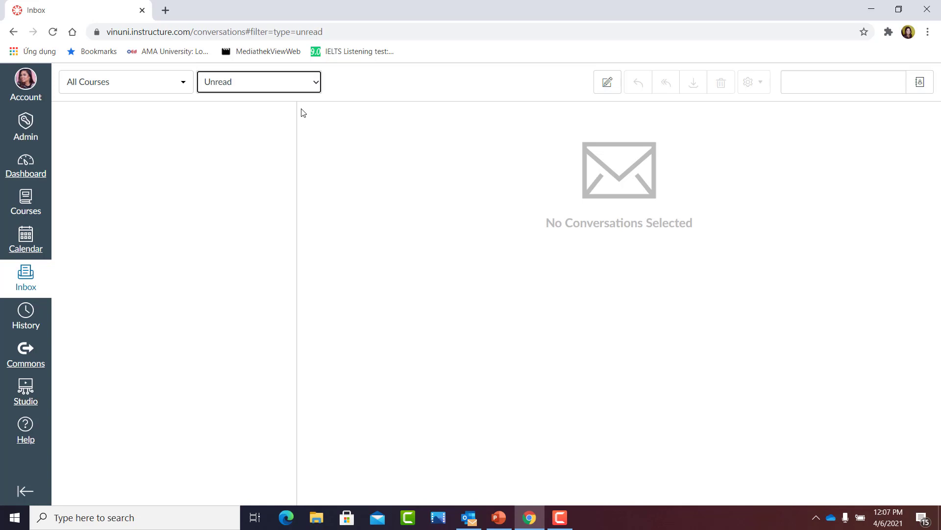
{"action": "left_click", "coordinate": [318, 85]}
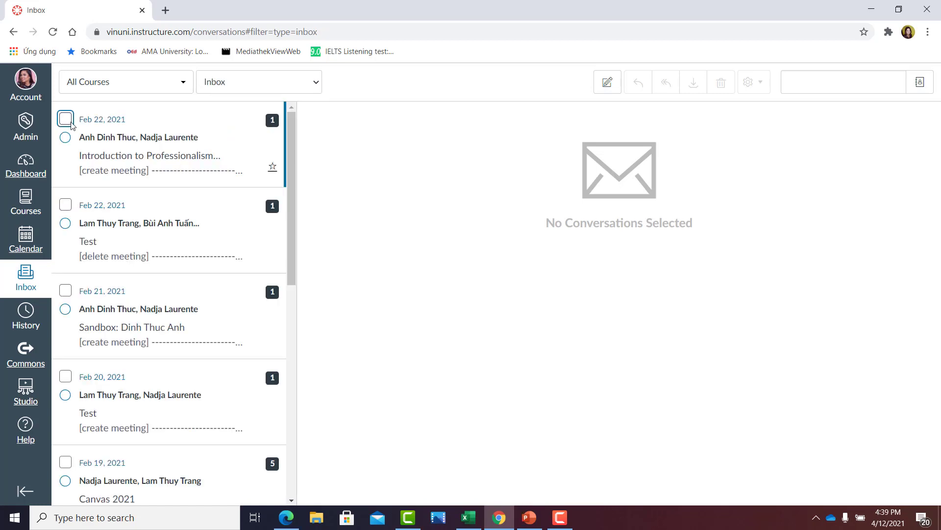
- Star the first three conversations in the Inbox
{"action": "left_click", "coordinate": [272, 167]}
{"action": "left_click", "coordinate": [273, 252]}
{"action": "left_click", "coordinate": [273, 338]}
- Star the fourth (Feb 20) conversation and check the Starred filter before returning to Inbox
{"action": "left_click", "coordinate": [272, 424]}
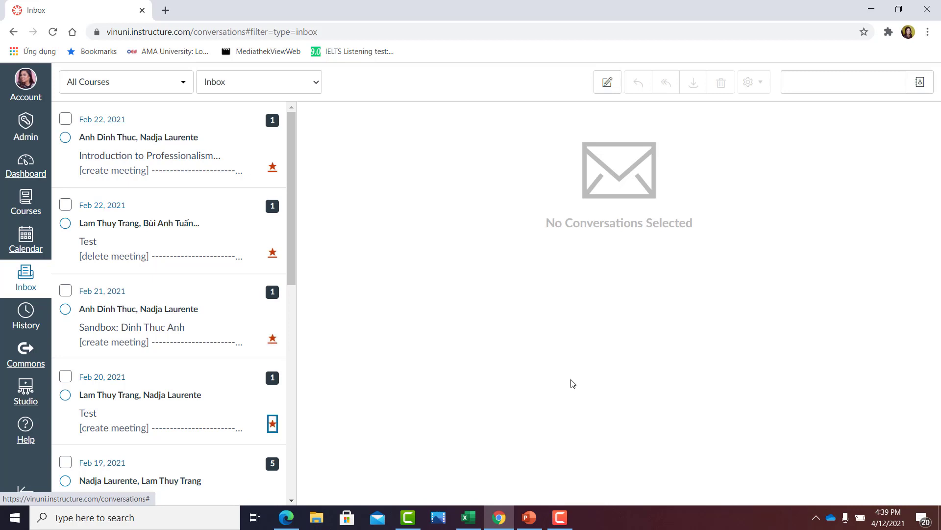
{"action": "left_click", "coordinate": [317, 86]}
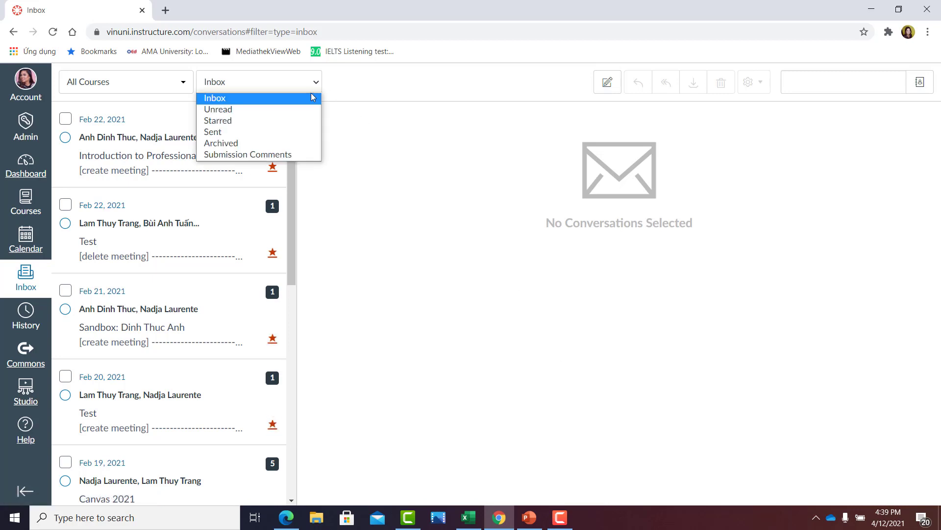
{"action": "left_click", "coordinate": [305, 124]}
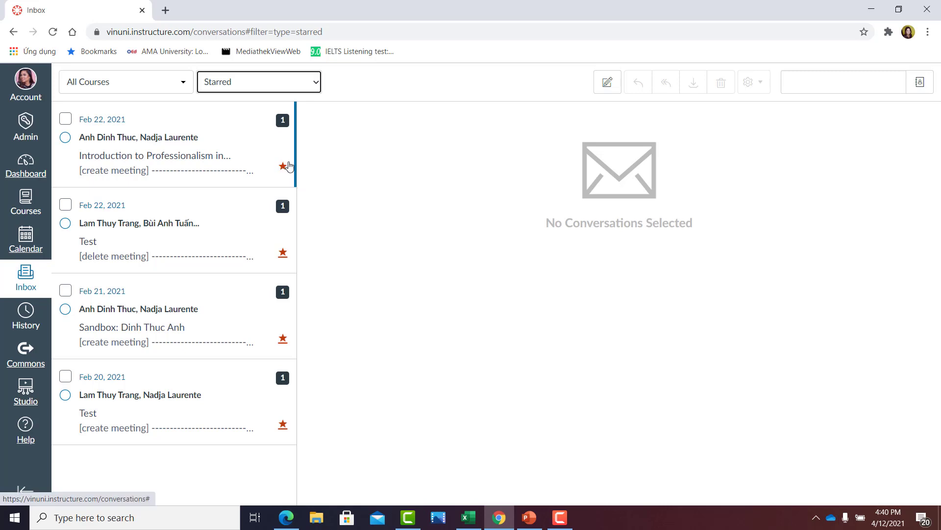
{"action": "key", "text": "Up"}
{"action": "key", "text": "Up"}
- Unstar the Feb 22 Introduction to Professionalism in Medicine II conversation via its gear menu, then archive it
{"action": "left_click", "coordinate": [125, 155]}
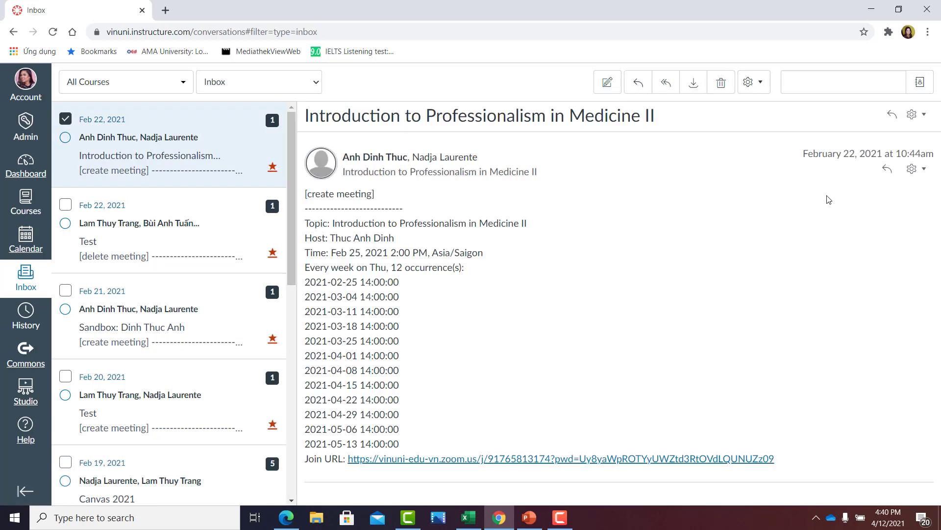
{"action": "left_click", "coordinate": [923, 172]}
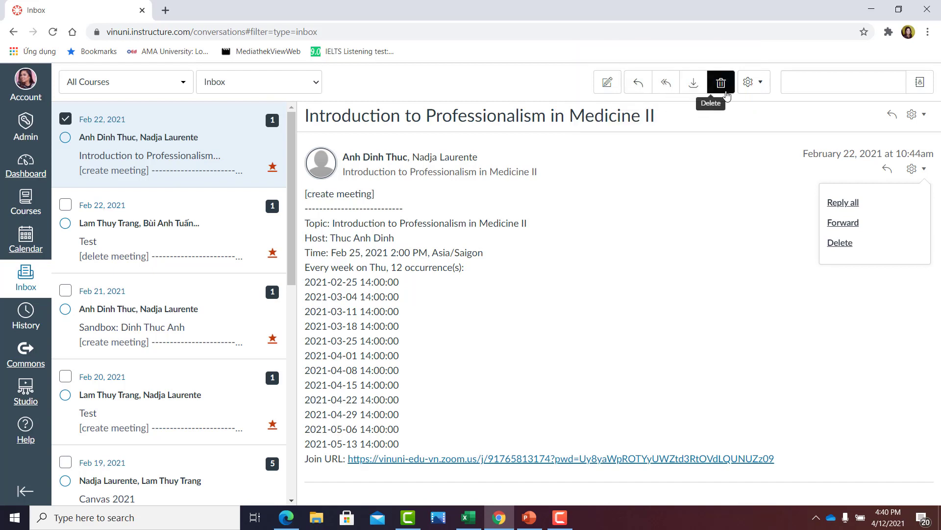
{"action": "left_click", "coordinate": [915, 172]}
{"action": "left_click", "coordinate": [915, 171]}
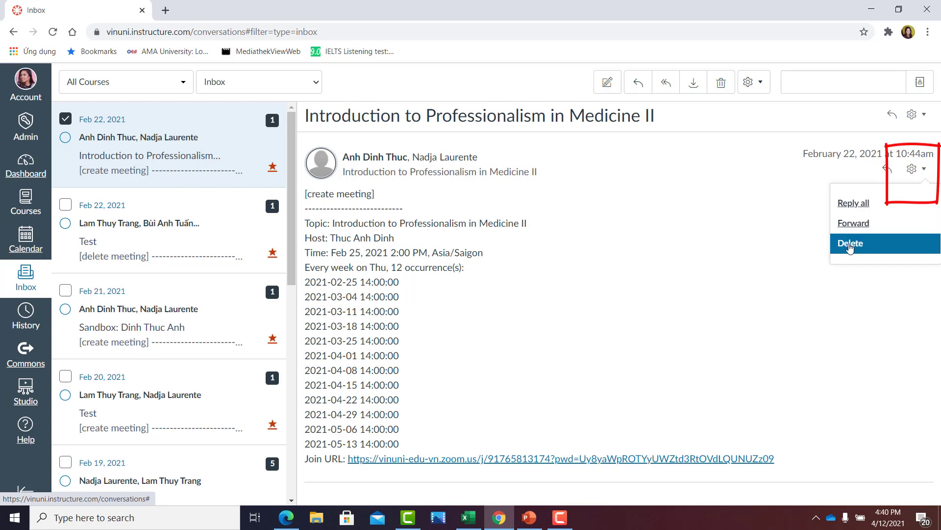
{"action": "left_click", "coordinate": [754, 81]}
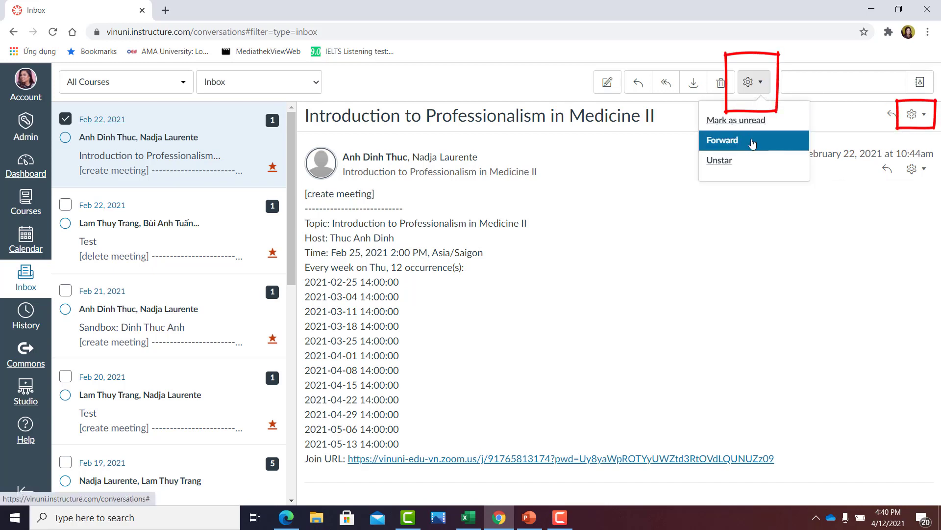
{"action": "left_click", "coordinate": [751, 164]}
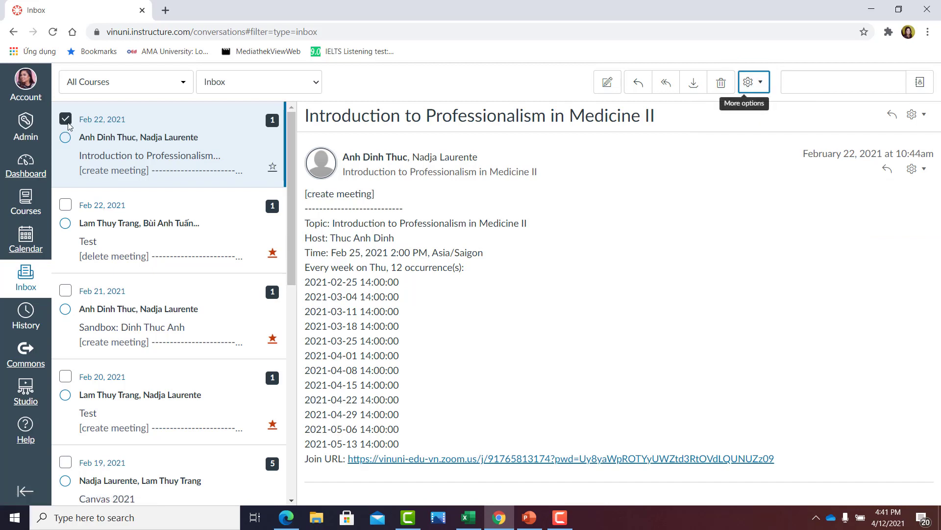
{"action": "left_click", "coordinate": [692, 85]}
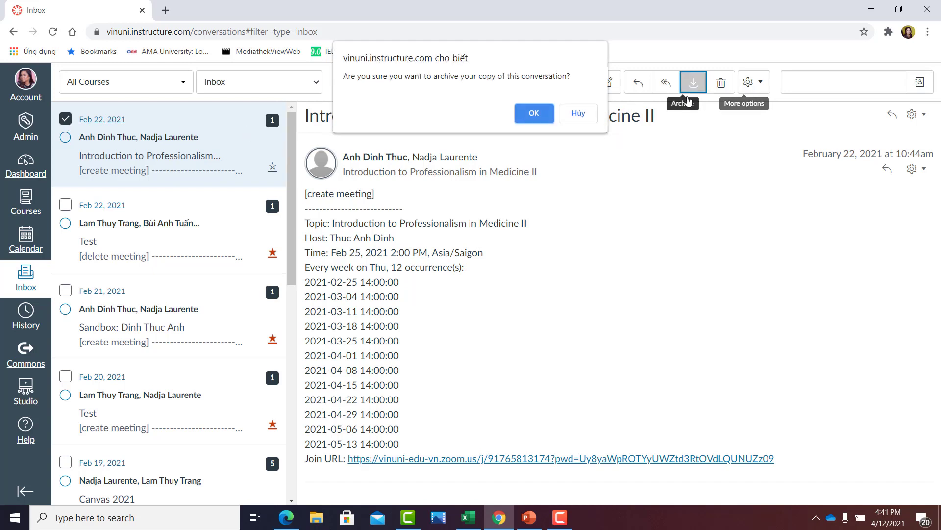
{"action": "left_click", "coordinate": [535, 113]}
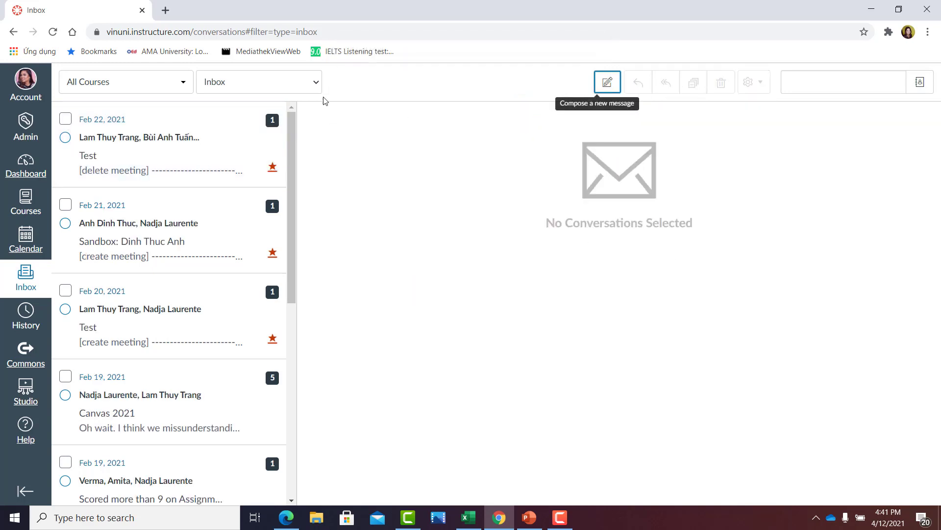